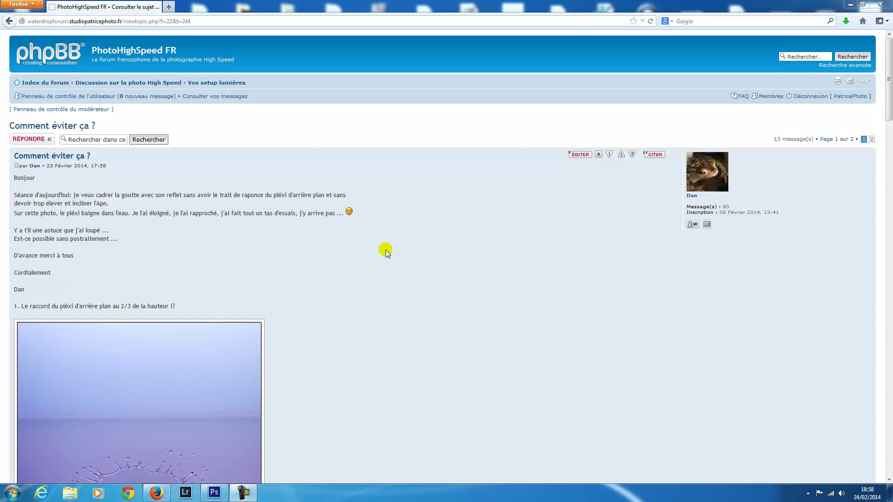
# Step: Examine the water-drop photo in the forum post's opening message, and switch to Photoshop
pyautogui.scroll(-1, 387, 256)
pyautogui.scroll(-9, 387, 255)
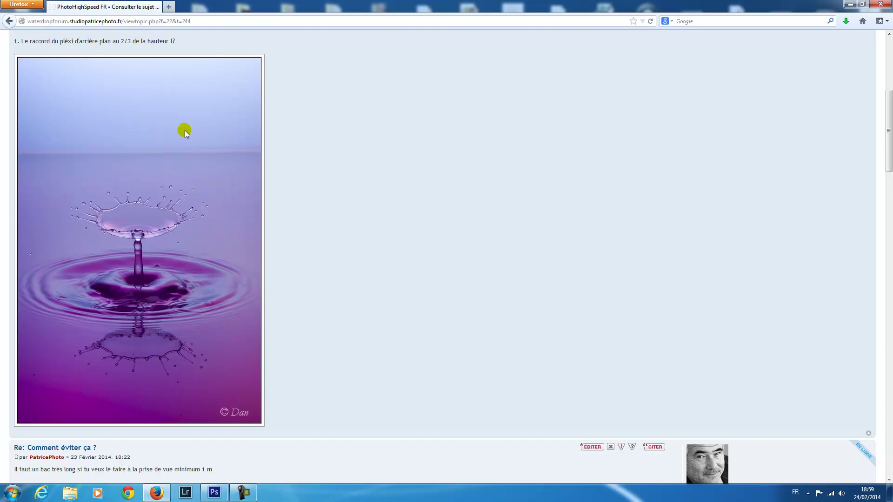
pyautogui.click(215, 494)
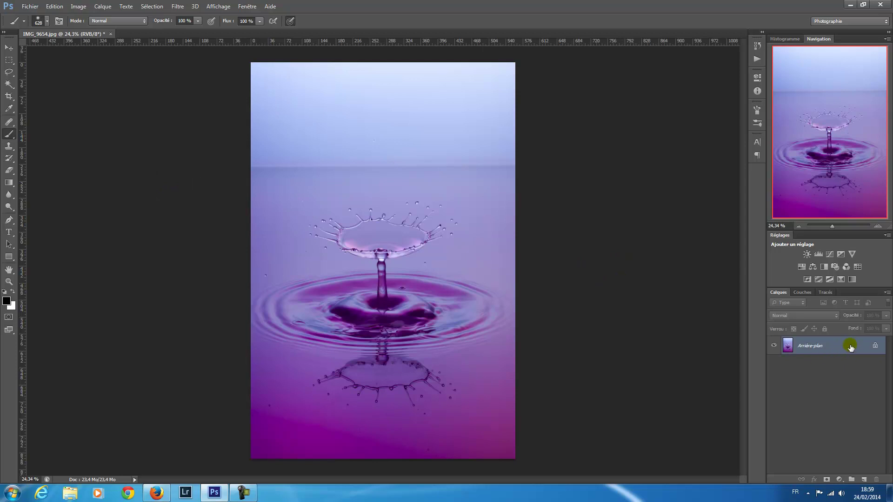
# Step: Duplicate the Arrière-plan layer and convert the copy for smart filters
pyautogui.moveTo(849, 349); pyautogui.dragTo(865, 479)
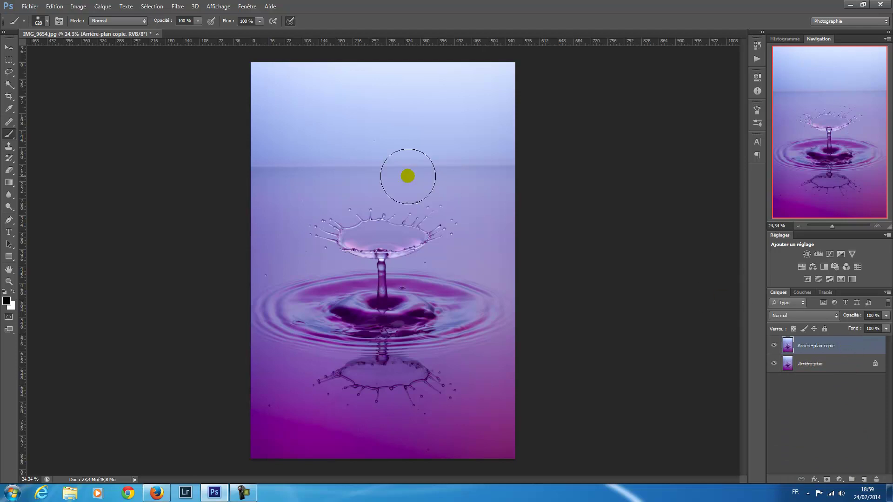
pyautogui.click(178, 7)
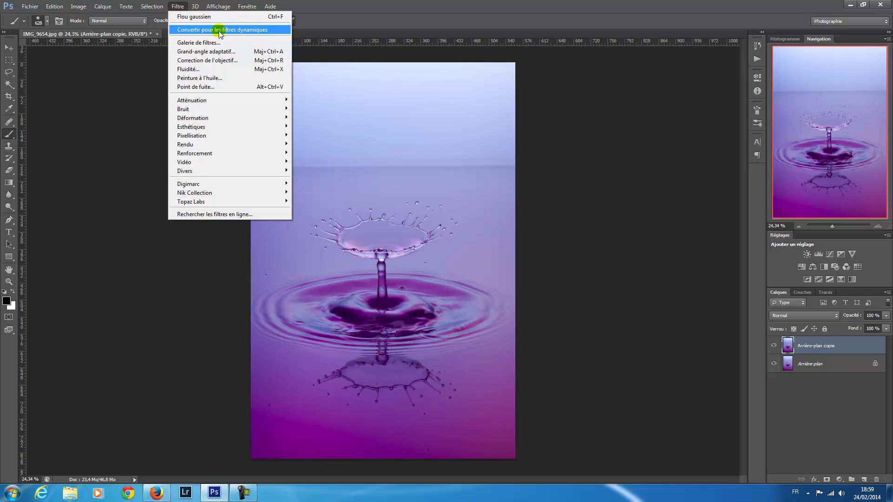
pyautogui.click(250, 31)
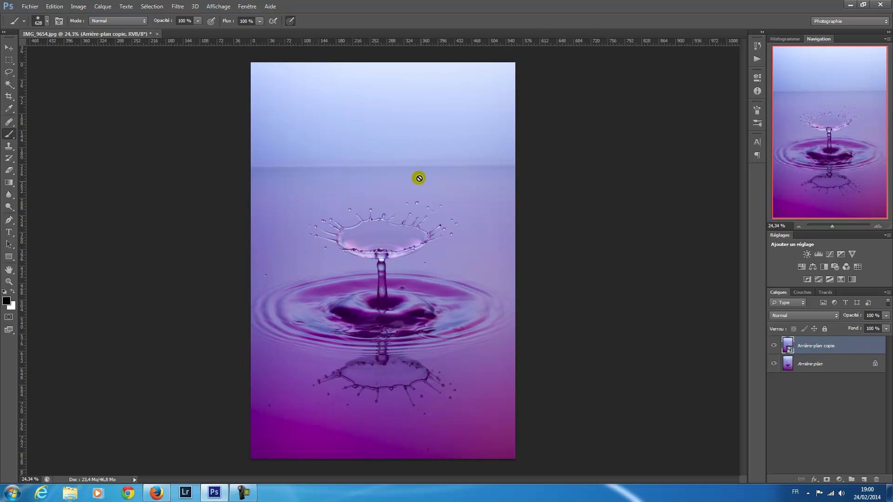
# Step: Apply a Gaussian blur smart filter with a radius of 166.1 pixels to the Arrière-plan copie layer
pyautogui.click(178, 7)
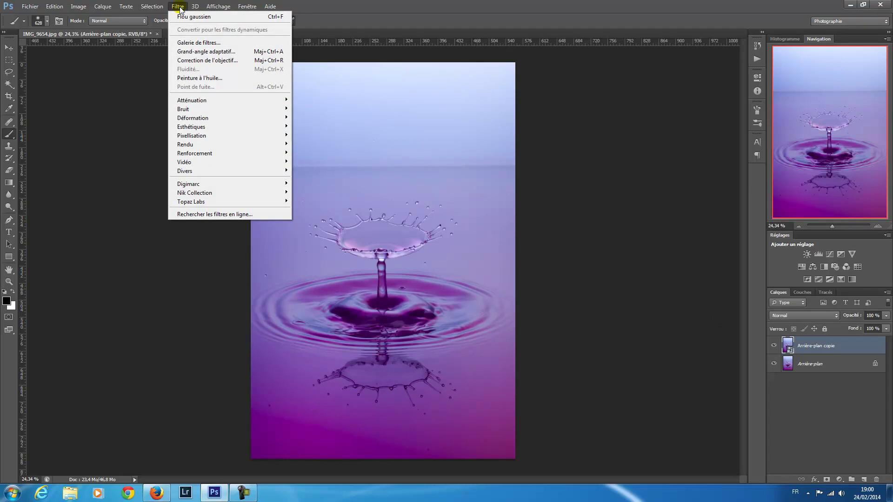
pyautogui.moveTo(191, 102)
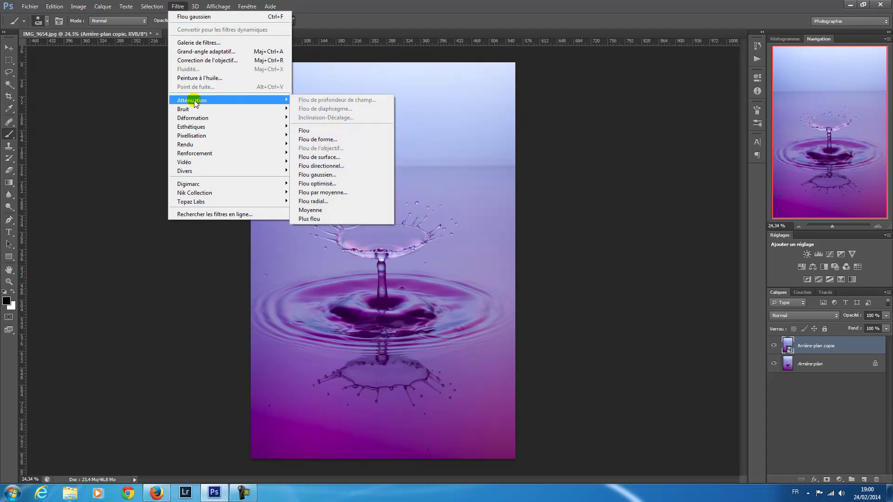
pyautogui.click(321, 176)
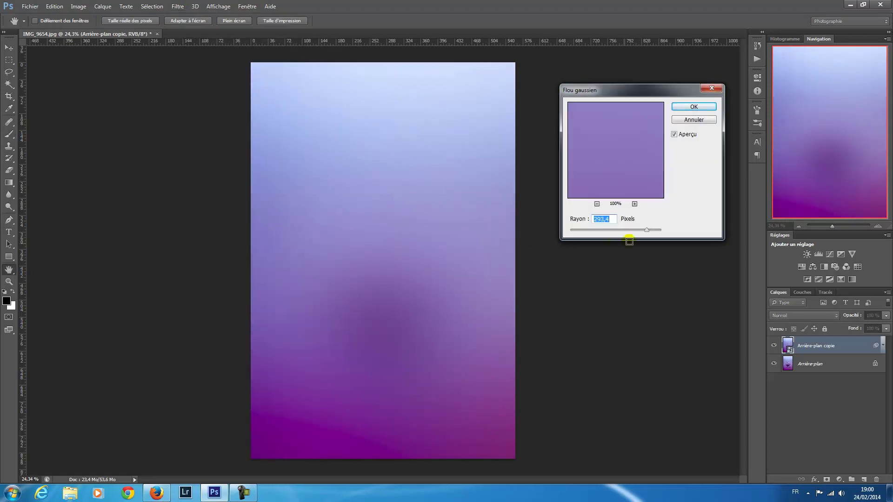
pyautogui.moveTo(648, 231); pyautogui.dragTo(623, 233)
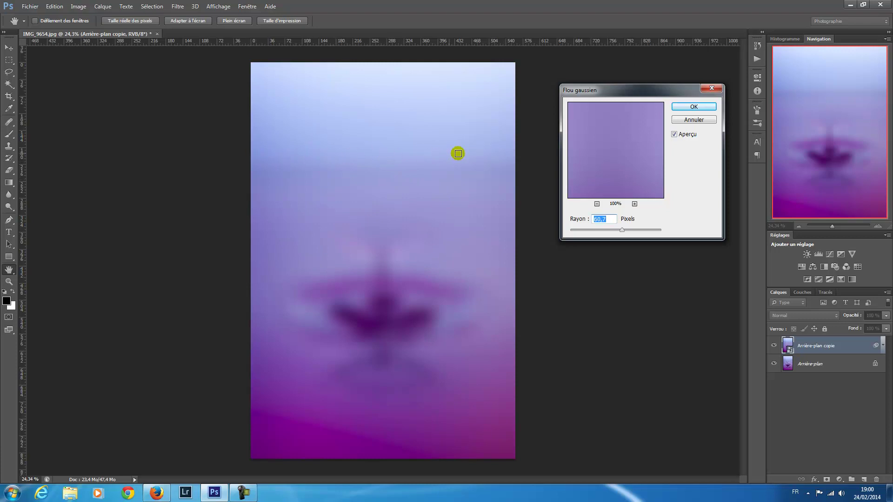
pyautogui.moveTo(624, 232)
pyautogui.mouseDown()
pyautogui.moveTo(632, 231)
pyautogui.moveTo(594, 219)
pyautogui.moveTo(639, 231)
pyautogui.mouseUp()
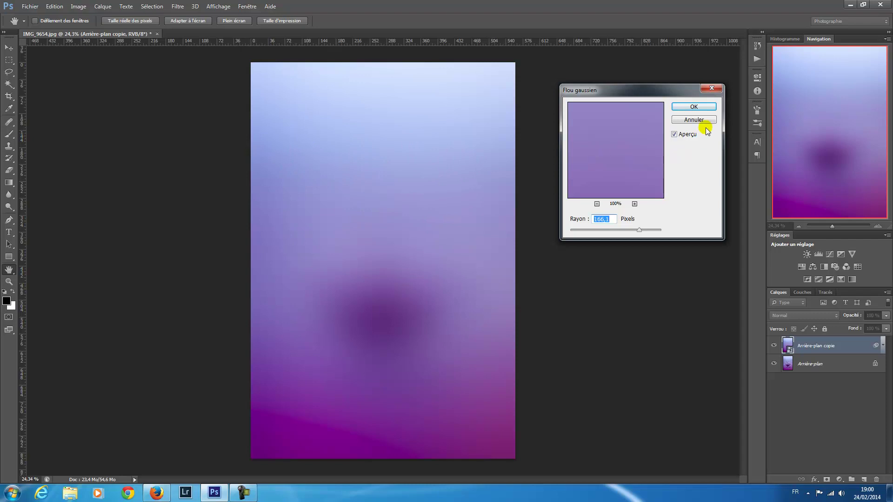
pyautogui.click(704, 109)
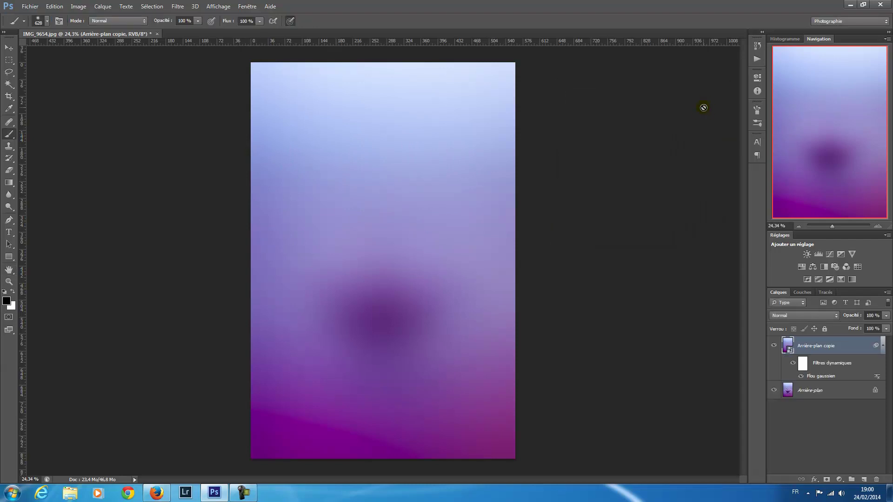
# Step: Set the radius of the copied layer's Gaussian blur smart filter to 174.6 pixels
pyautogui.doubleClick(826, 377)
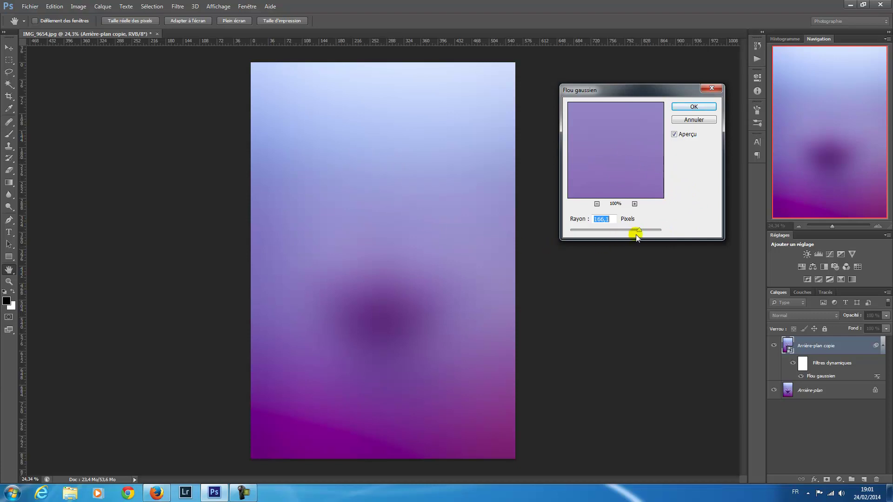
pyautogui.moveTo(636, 234)
pyautogui.mouseDown()
pyautogui.moveTo(603, 231)
pyautogui.moveTo(651, 233)
pyautogui.moveTo(633, 229)
pyautogui.moveTo(639, 236)
pyautogui.mouseUp()
pyautogui.click(703, 106)
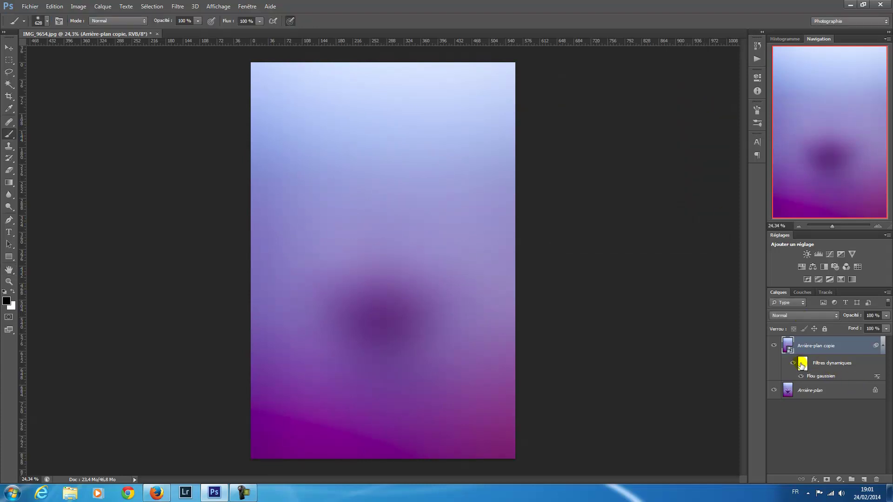
# Step: Invert the smart filter mask of the Arrière-plan copie layer to black
pyautogui.click(802, 365)
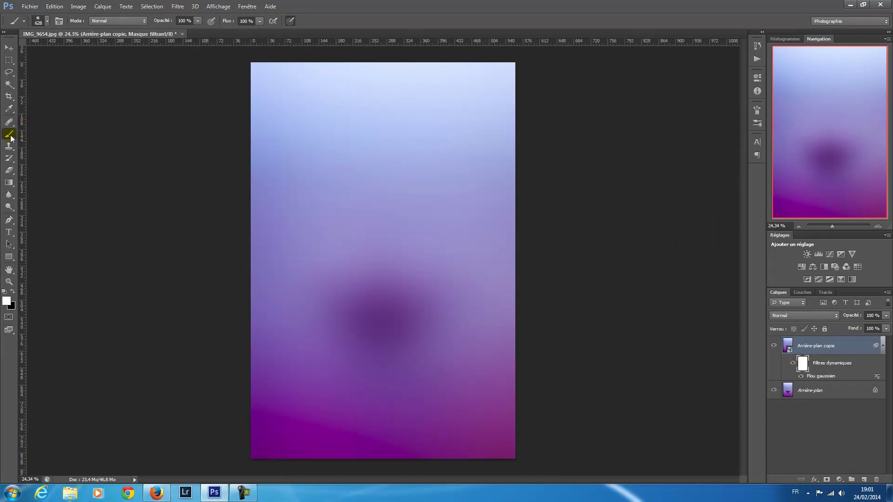
pyautogui.click(801, 365)
pyautogui.hotkey('ctrl', 'i')
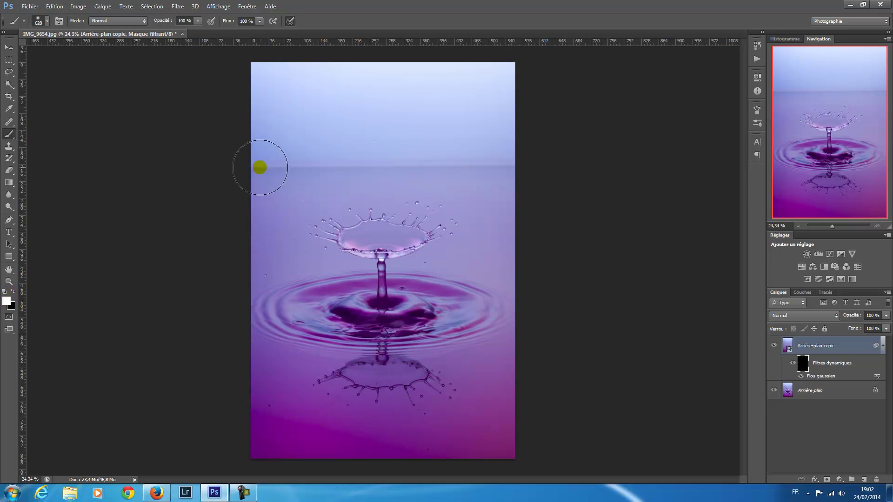
# Step: Paint white on the filter mask with a large brush, across the horizon line and the background above the splash
pyautogui.moveTo(264, 166)
pyautogui.mouseDown()
pyautogui.moveTo(282, 166)
pyautogui.moveTo(252, 166)
pyautogui.moveTo(321, 165)
pyautogui.mouseUp()
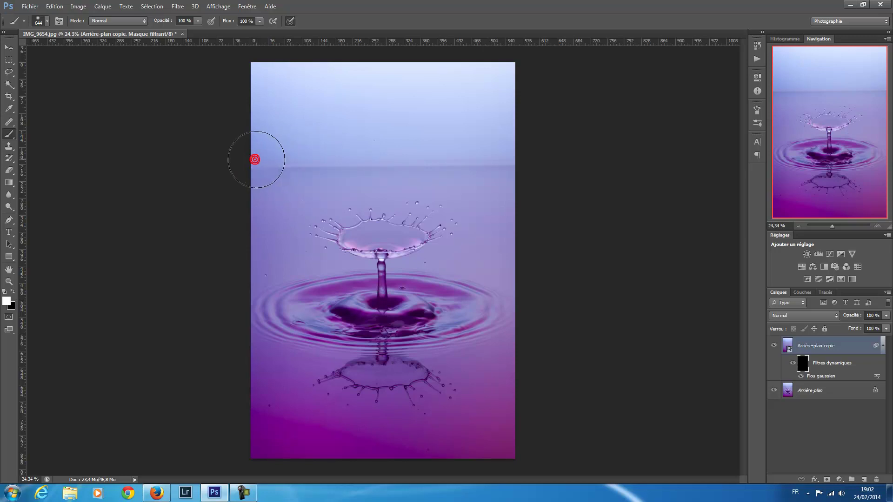
pyautogui.moveTo(371, 164)
pyautogui.mouseDown()
pyautogui.moveTo(525, 163)
pyautogui.moveTo(441, 151)
pyautogui.moveTo(264, 147)
pyautogui.moveTo(501, 148)
pyautogui.moveTo(431, 133)
pyautogui.moveTo(470, 124)
pyautogui.moveTo(495, 80)
pyautogui.moveTo(256, 72)
pyautogui.moveTo(285, 79)
pyautogui.moveTo(268, 84)
pyautogui.moveTo(254, 122)
pyautogui.moveTo(259, 164)
pyautogui.moveTo(268, 126)
pyautogui.moveTo(292, 148)
pyautogui.moveTo(524, 153)
pyautogui.moveTo(501, 124)
pyautogui.moveTo(265, 122)
pyautogui.moveTo(532, 119)
pyautogui.moveTo(334, 92)
pyautogui.moveTo(519, 80)
pyautogui.moveTo(255, 80)
pyautogui.moveTo(265, 150)
pyautogui.moveTo(521, 157)
pyautogui.moveTo(478, 167)
pyautogui.moveTo(460, 93)
pyautogui.moveTo(251, 67)
pyautogui.moveTo(523, 83)
pyautogui.moveTo(516, 119)
pyautogui.moveTo(273, 113)
pyautogui.moveTo(262, 124)
pyautogui.moveTo(262, 146)
pyautogui.moveTo(511, 153)
pyautogui.moveTo(281, 159)
pyautogui.moveTo(507, 161)
pyautogui.moveTo(568, 150)
pyautogui.mouseUp()
pyautogui.click(803, 362)
pyautogui.click(795, 330)
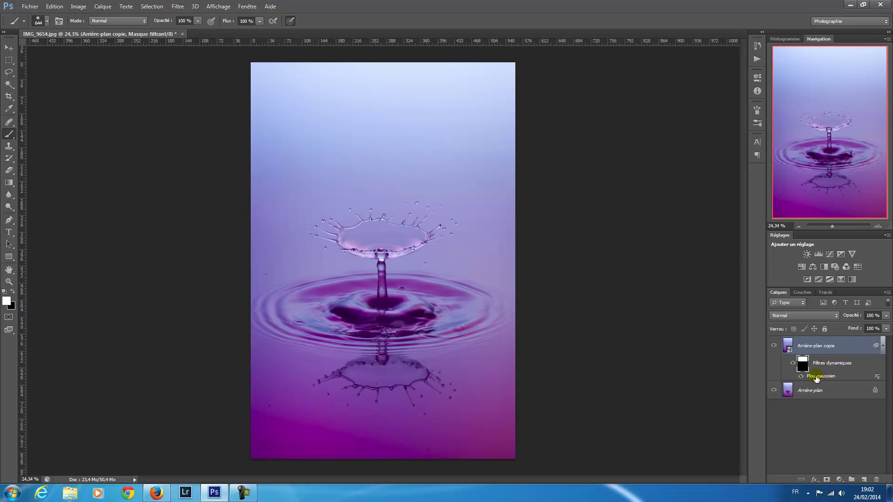
# Step: Increase the Gaussian blur smart filter's radius to smooth the transition between water and background
pyautogui.click(819, 377)
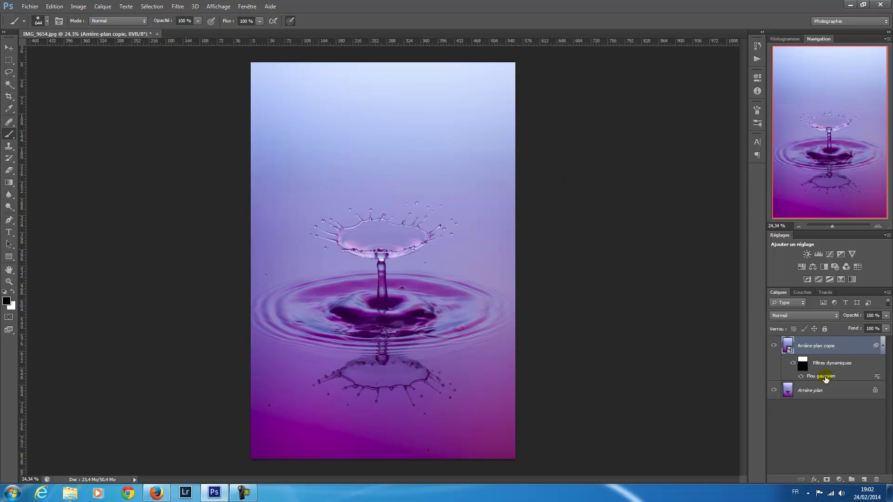
pyautogui.doubleClick(826, 379)
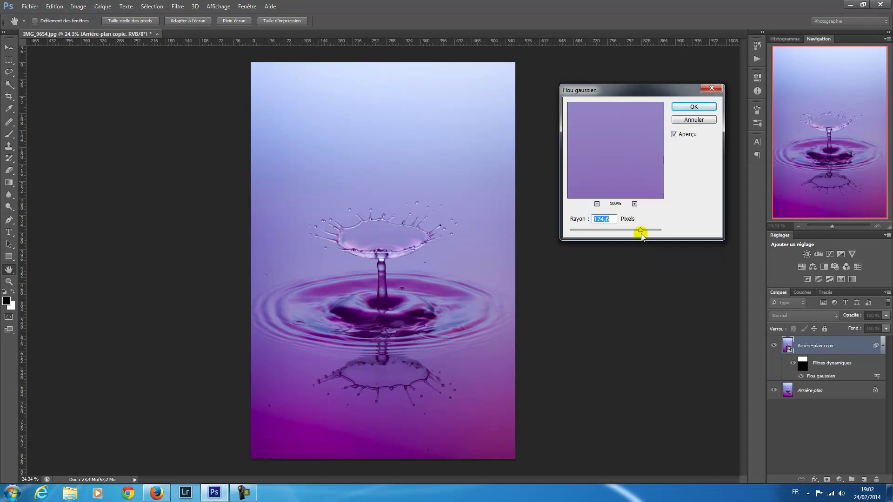
pyautogui.moveTo(642, 231)
pyautogui.mouseDown()
pyautogui.moveTo(649, 228)
pyautogui.moveTo(600, 231)
pyautogui.moveTo(648, 232)
pyautogui.mouseUp()
pyautogui.click(694, 107)
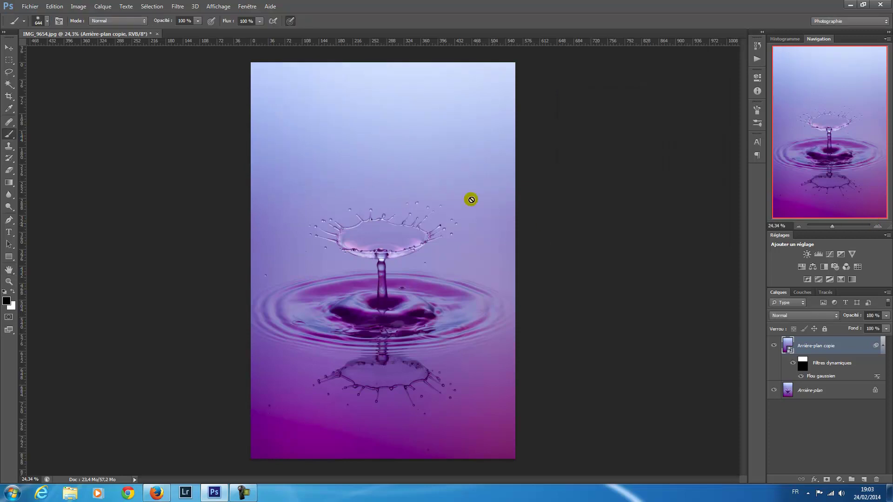
# Step: Try a much smaller Gaussian blur radius on the smart filter, return it to a strong blur, and inspect the image
pyautogui.scroll(5, 409, 172)
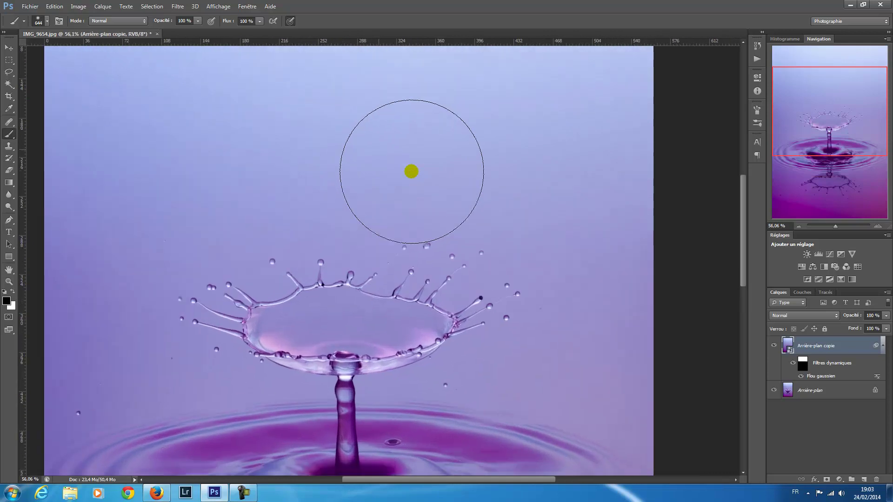
pyautogui.scroll(-1, 412, 172)
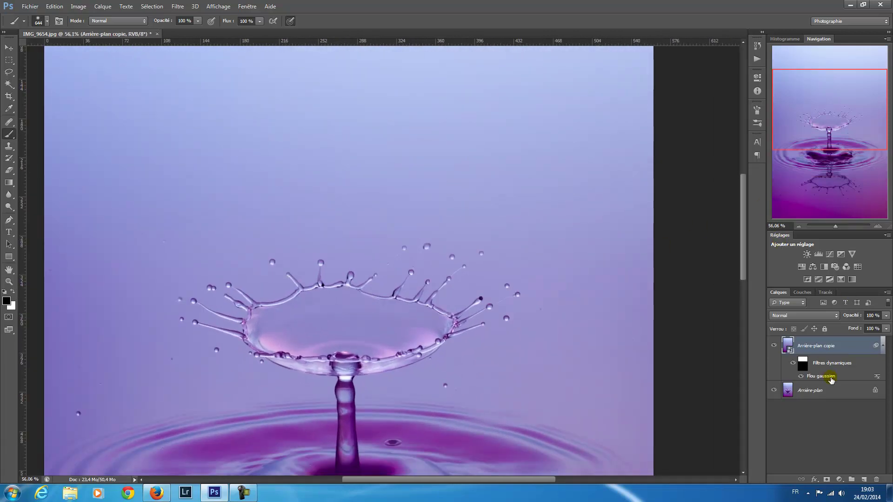
pyautogui.doubleClick(832, 379)
pyautogui.moveTo(648, 231); pyautogui.dragTo(627, 231)
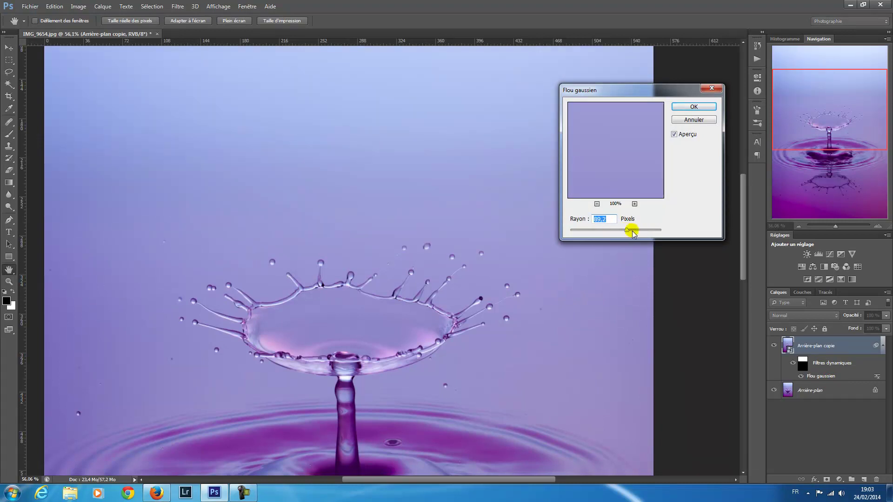
pyautogui.moveTo(627, 231); pyautogui.dragTo(647, 235)
pyautogui.click(694, 107)
pyautogui.moveTo(811, 112)
pyautogui.mouseDown()
pyautogui.moveTo(808, 76)
pyautogui.moveTo(807, 114)
pyautogui.mouseUp()
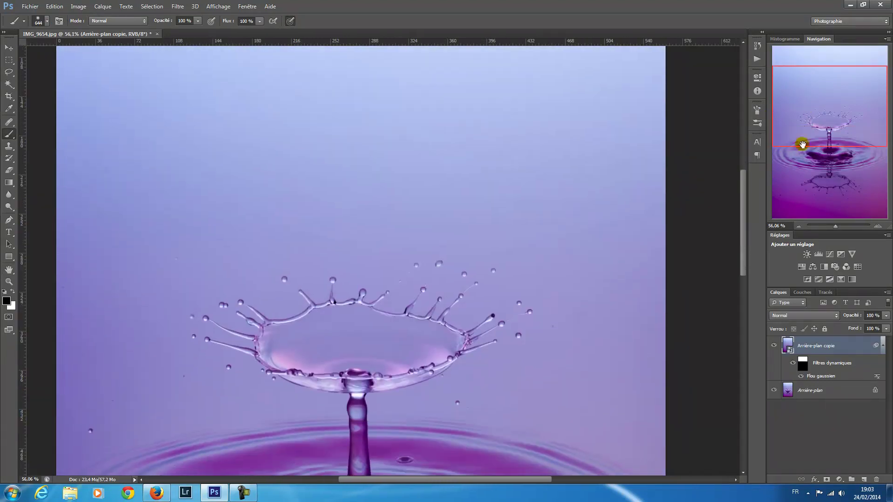
pyautogui.click(798, 226)
pyautogui.click(798, 227)
pyautogui.click(798, 227)
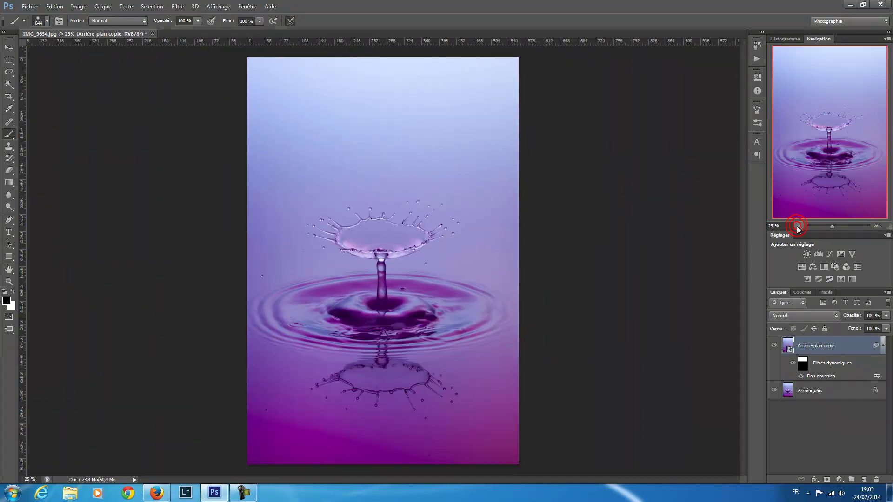